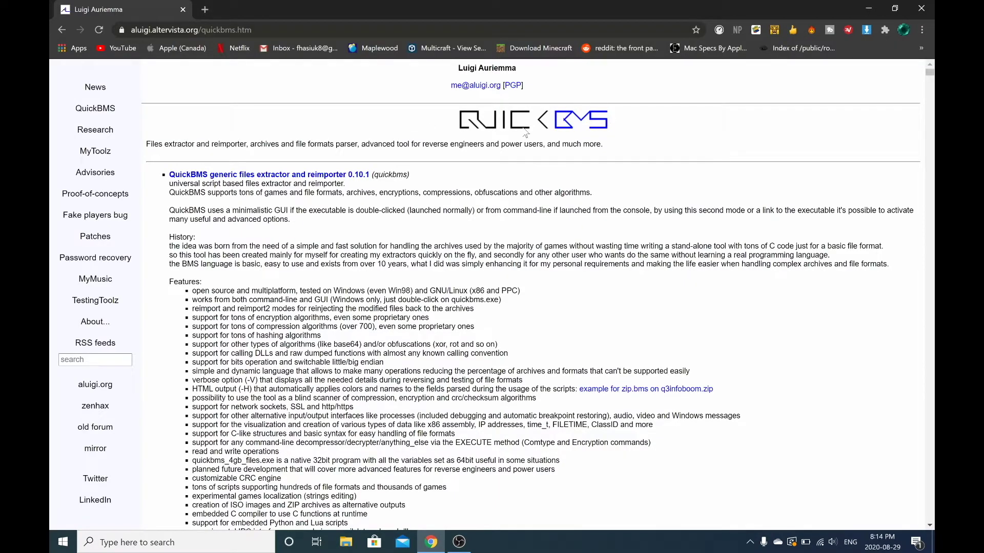
# - Search the web for 'quick bms' in a new tab, then close the results tab
pyautogui.click(205, 9)
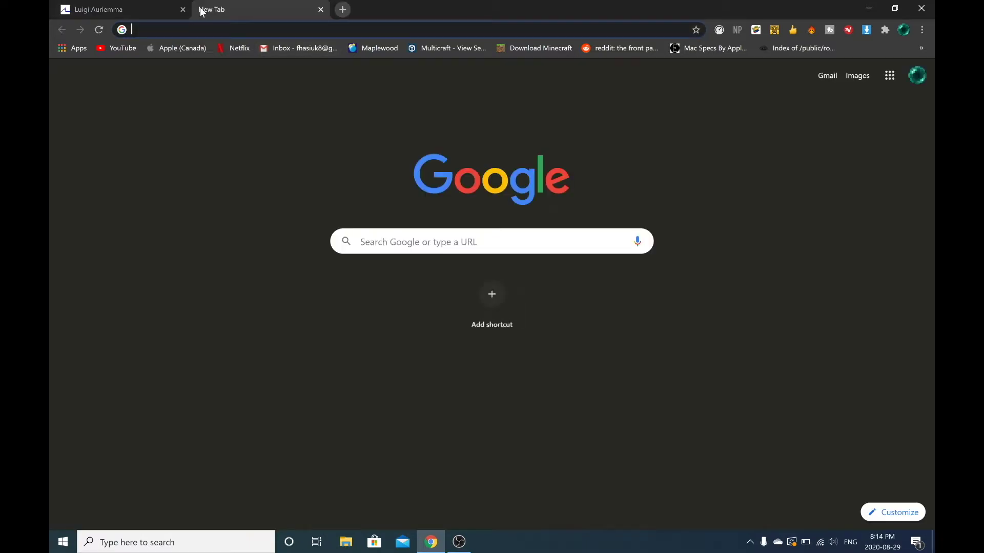
pyautogui.write('quick')
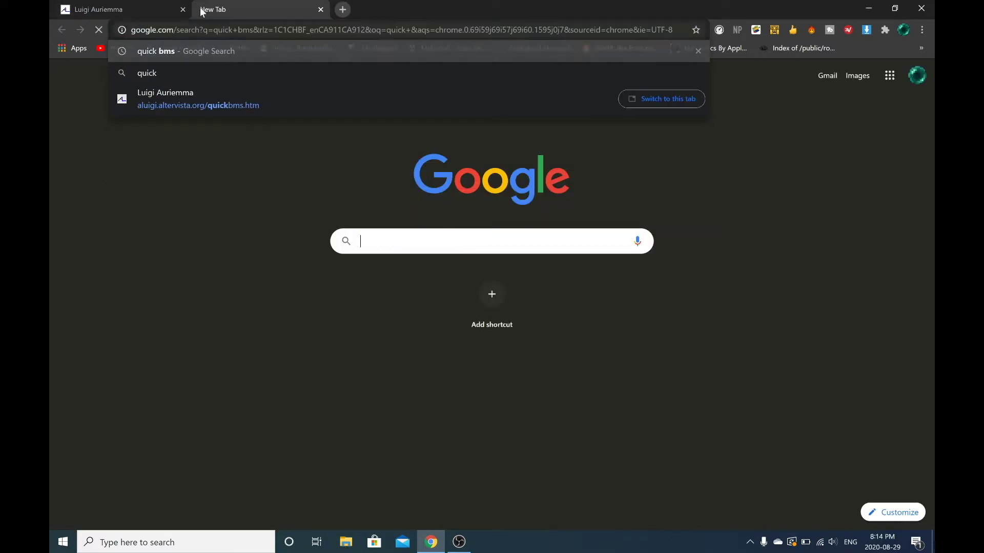
pyautogui.press('Return')
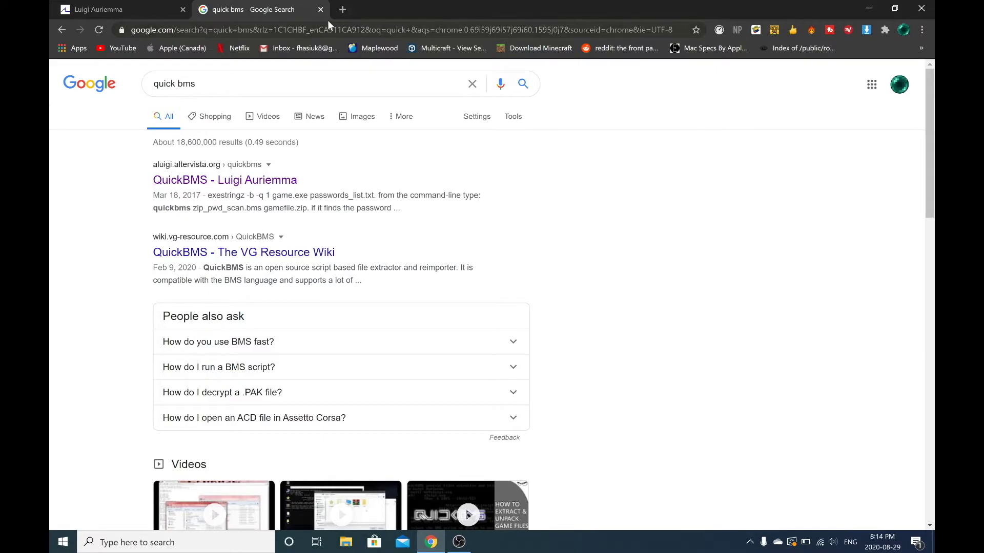
pyautogui.click(321, 9)
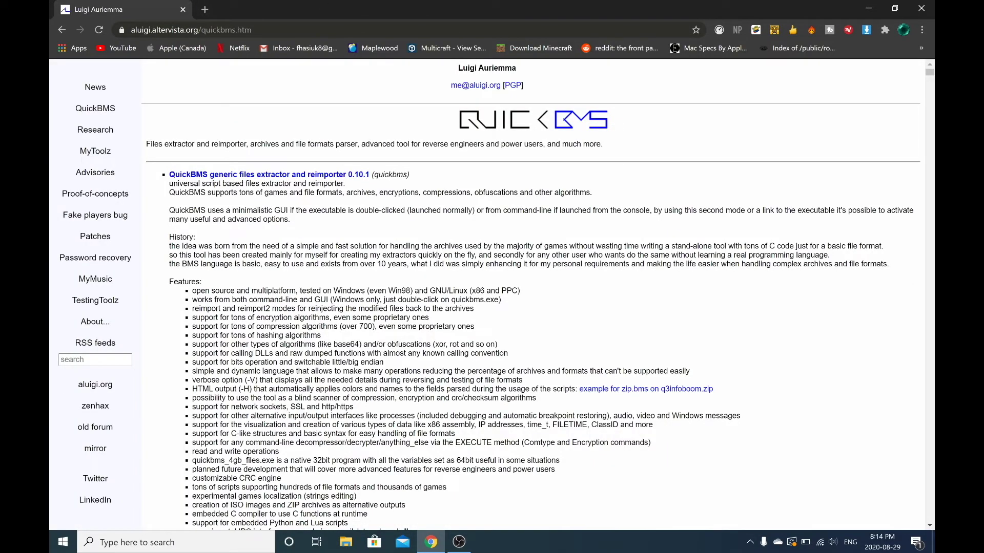
# - Download the QuickBMS zip, shrink Chrome, and drag the download onto the desktop
pyautogui.scroll(-15, 344, 336)
pyautogui.scroll(4, 344, 336)
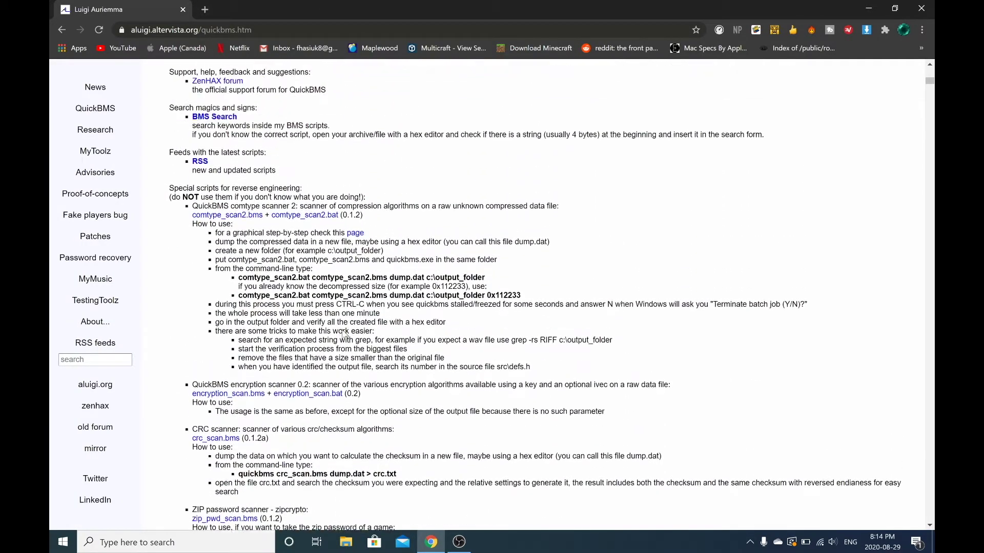
pyautogui.scroll(12, 344, 335)
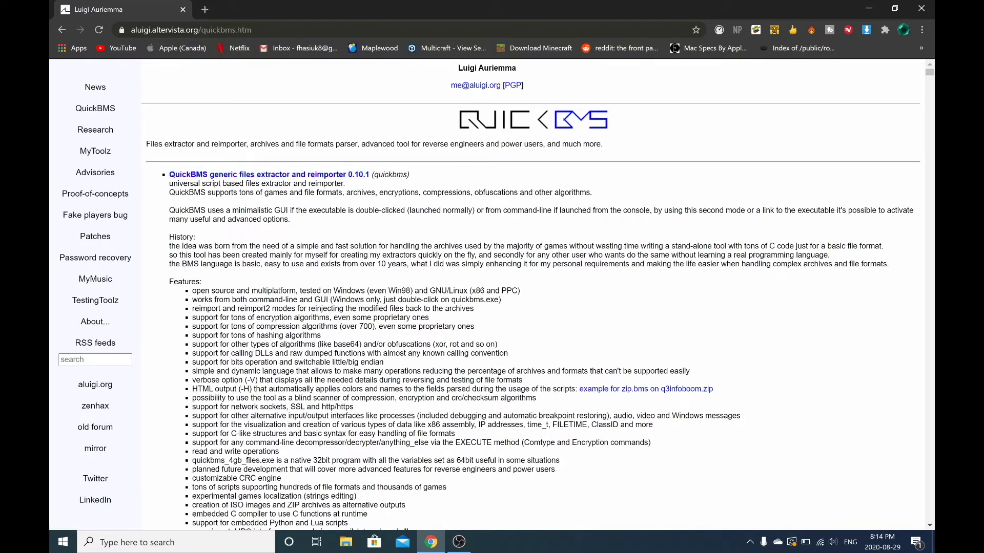
pyautogui.click(261, 176)
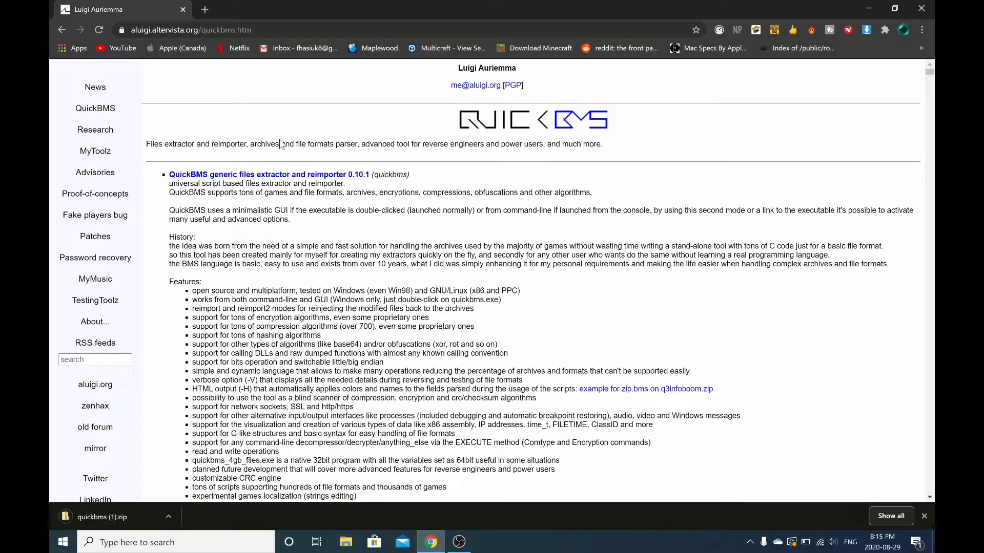
pyautogui.moveTo(325, 11); pyautogui.dragTo(525, 17)
pyautogui.moveTo(314, 506); pyautogui.dragTo(143, 328)
# - Inspect the quickbms (1) archive's contents and move the zip under the Files folder
pyautogui.doubleClick(159, 305)
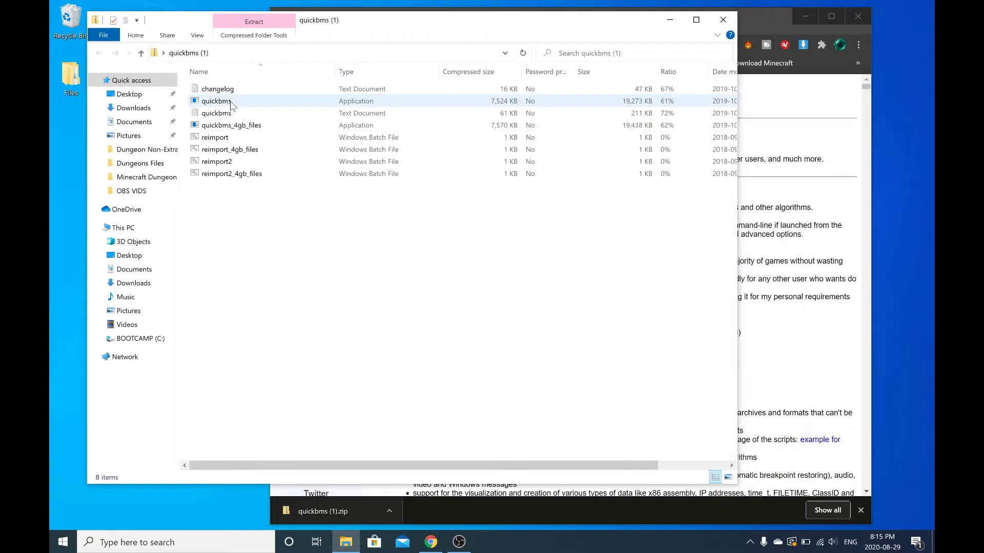
pyautogui.click(218, 105)
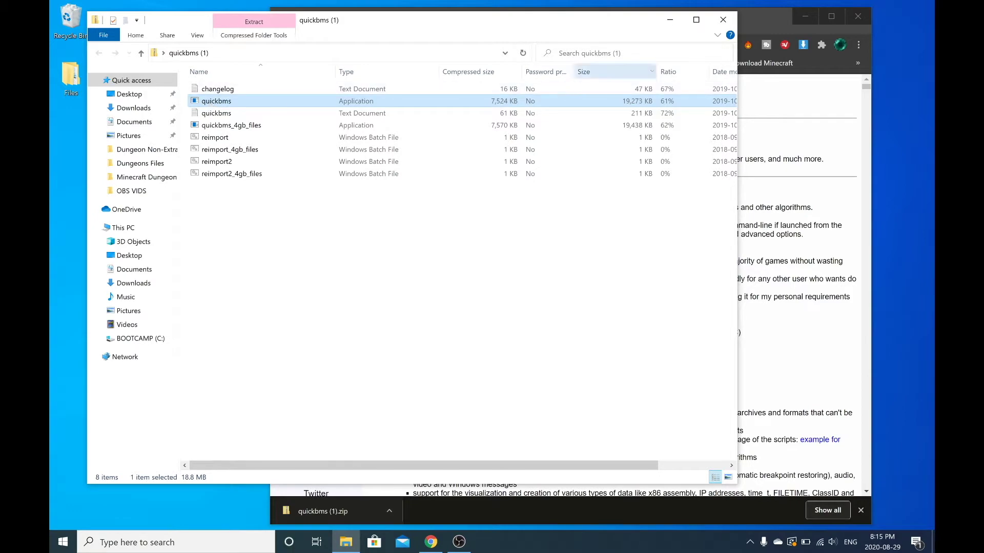
pyautogui.click(724, 21)
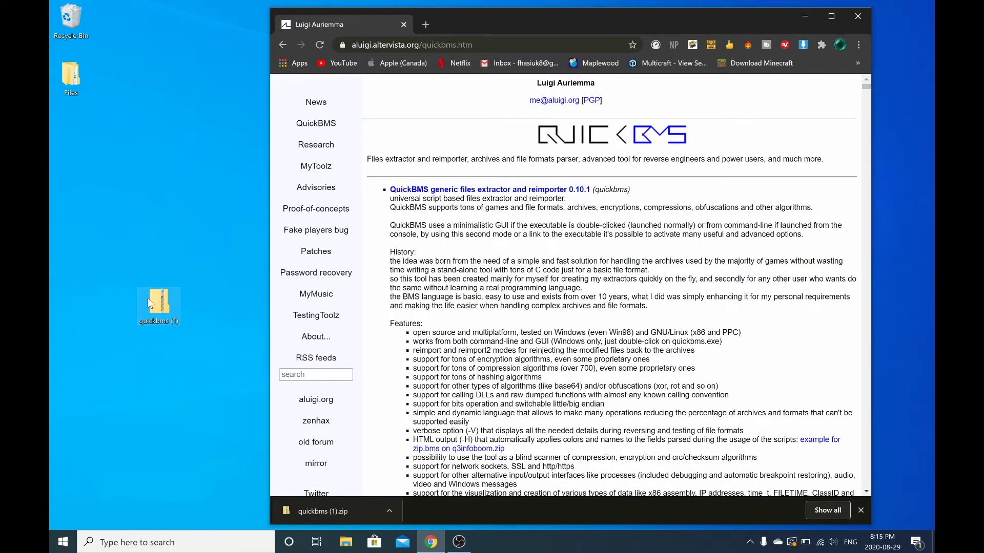
pyautogui.moveTo(160, 307); pyautogui.dragTo(103, 129)
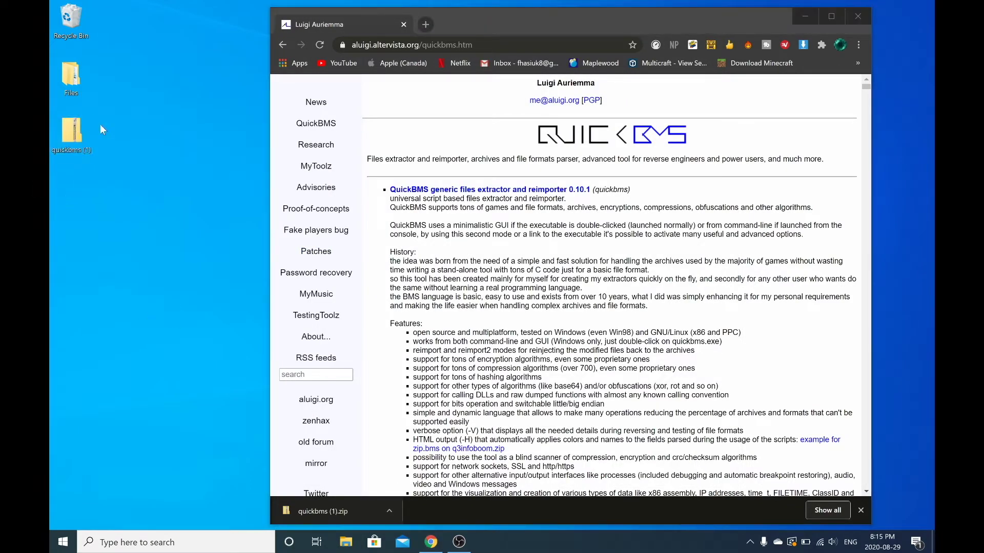
pyautogui.doubleClick(78, 133)
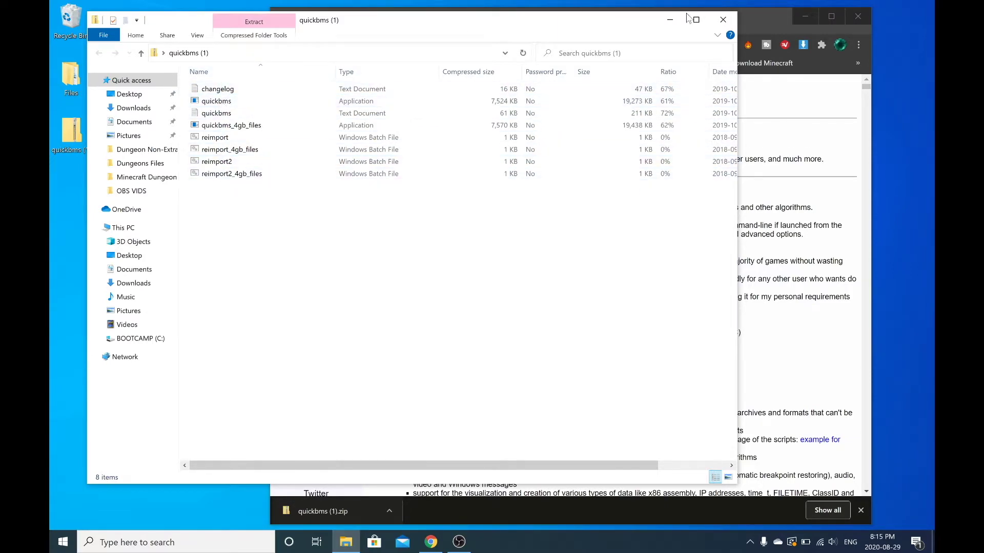
pyautogui.click(723, 20)
# - Reopen the archive and drag the dungeons.bms file out onto the desktop
pyautogui.doubleClick(81, 134)
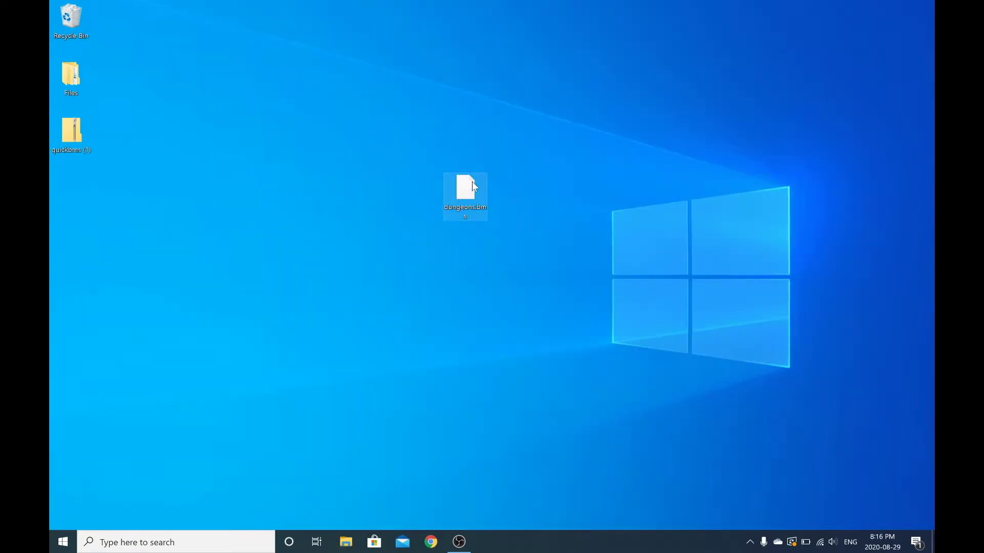
pyautogui.moveTo(472, 183)
pyautogui.mouseDown()
pyautogui.moveTo(483, 176)
pyautogui.moveTo(475, 194)
pyautogui.moveTo(493, 186)
pyautogui.moveTo(452, 188)
pyautogui.moveTo(518, 191)
pyautogui.moveTo(468, 199)
pyautogui.moveTo(492, 196)
pyautogui.moveTo(462, 189)
pyautogui.mouseUp()
pyautogui.moveTo(384, 127); pyautogui.dragTo(517, 247)
pyautogui.moveTo(482, 177); pyautogui.dragTo(463, 206)
# - Place the dungeons.bms icon in the left column directly beneath the quickbms (1) zip
pyautogui.click(612, 174)
pyautogui.click(462, 187)
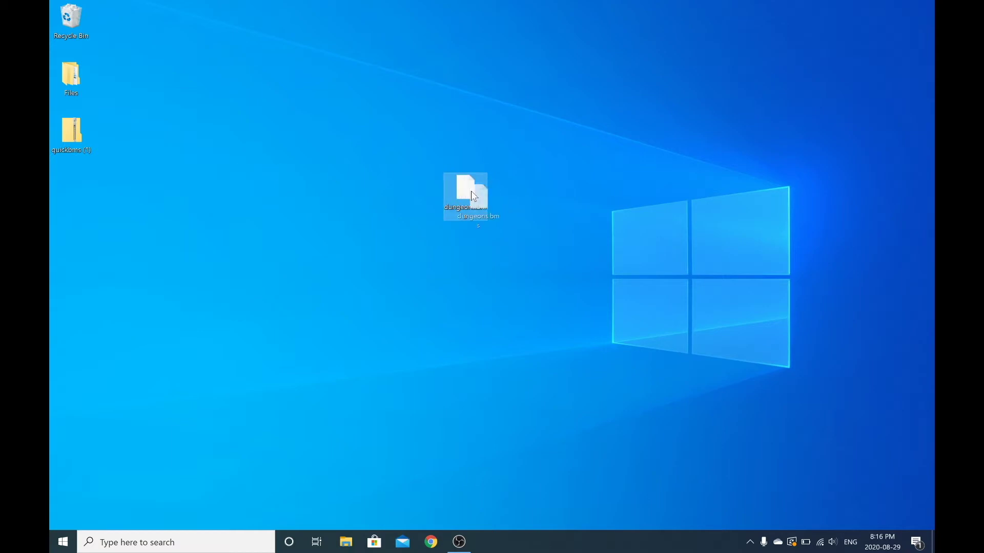
pyautogui.moveTo(459, 191); pyautogui.dragTo(84, 180)
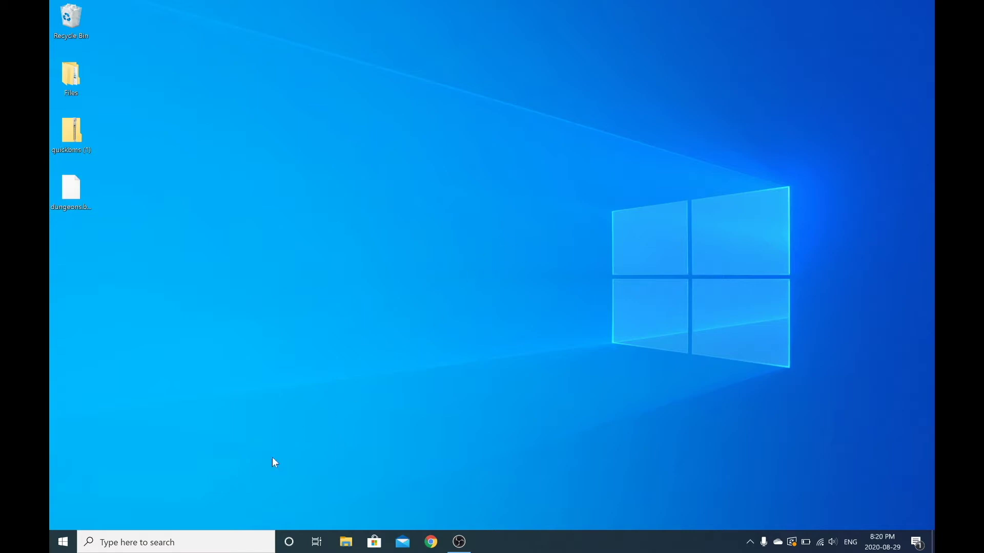
# - Open the AppData Roaming folder by searching %appdata% from the taskbar
pyautogui.click(177, 536)
pyautogui.write('%appda')
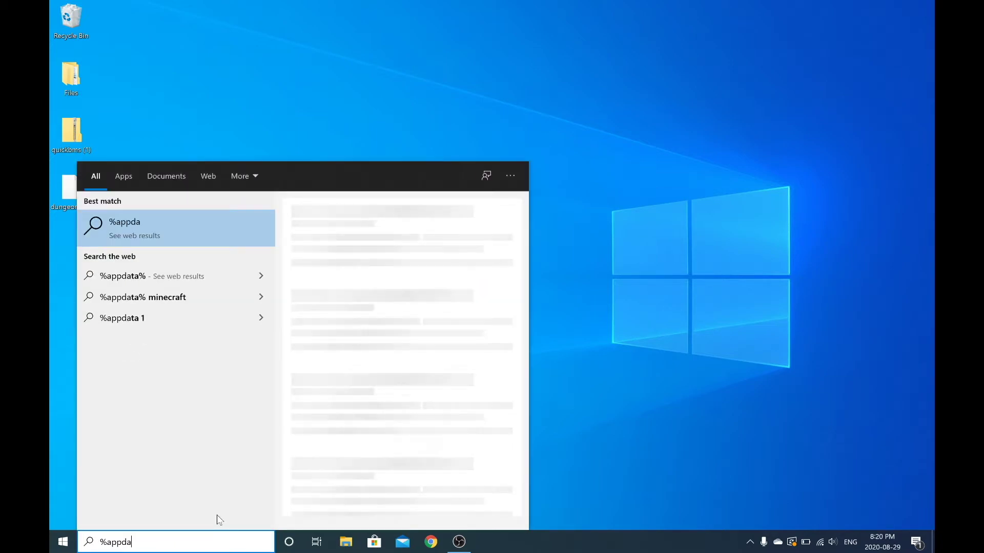
pyautogui.write('ta%')
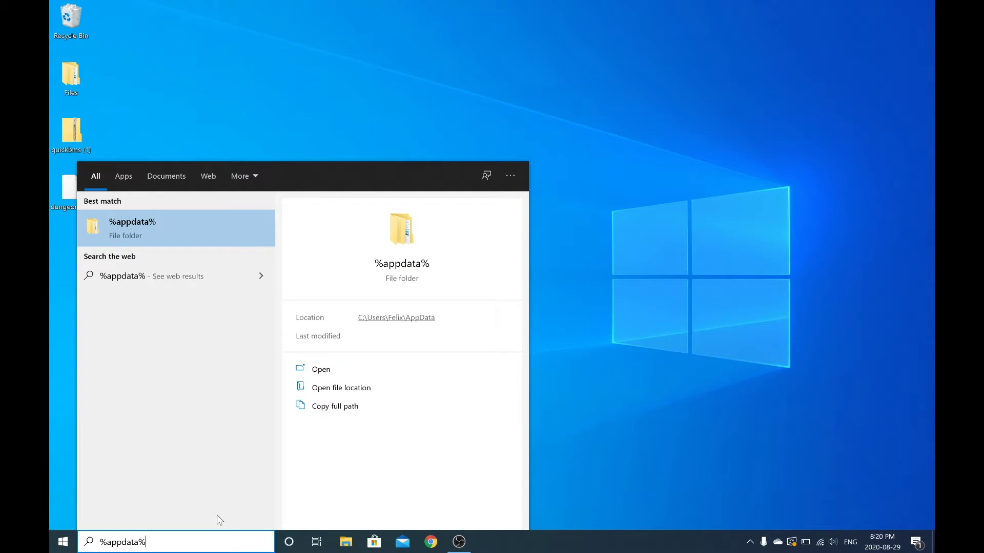
pyautogui.press('Return')
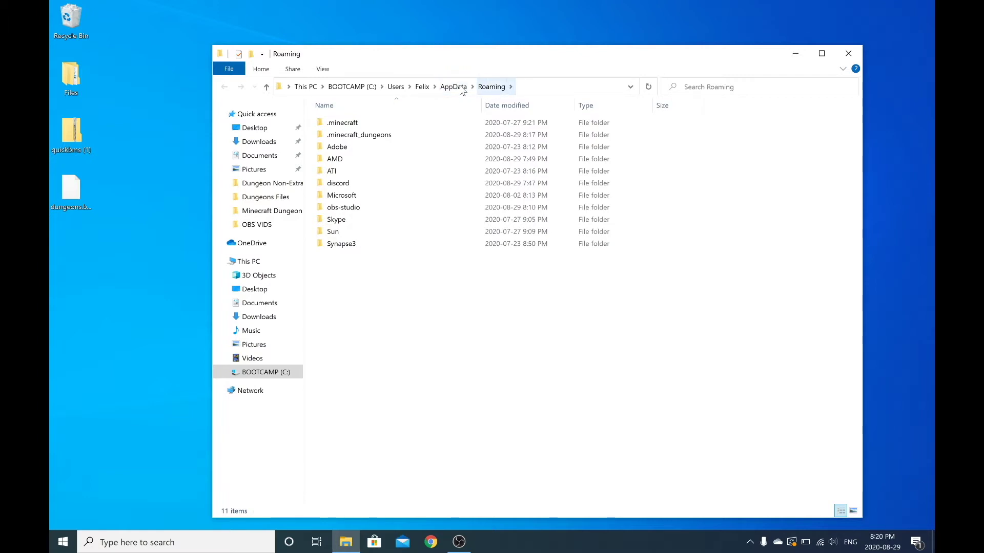
# - Browse AppData > Local > Mojang > products > dungeons > Dungeons > Content > Paks
pyautogui.click(454, 88)
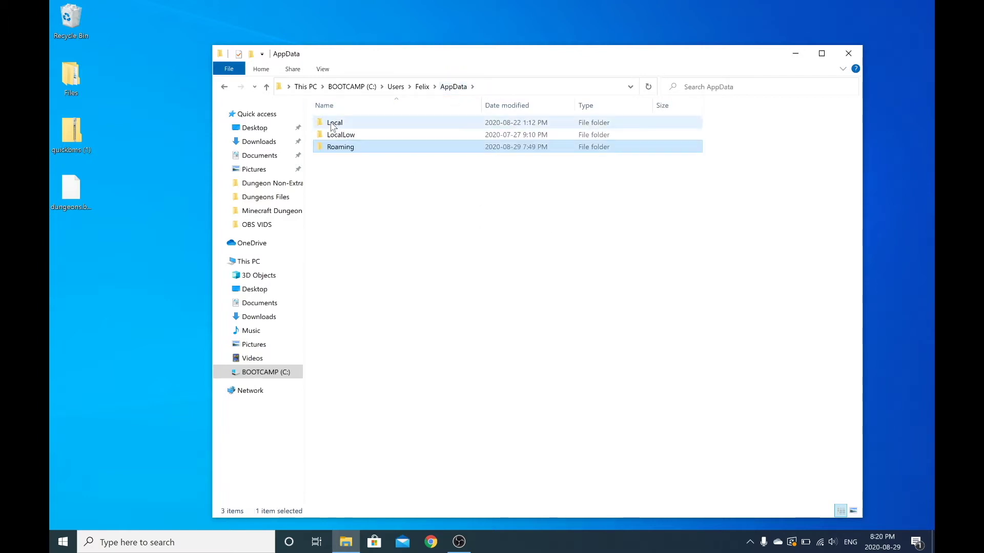
pyautogui.doubleClick(334, 124)
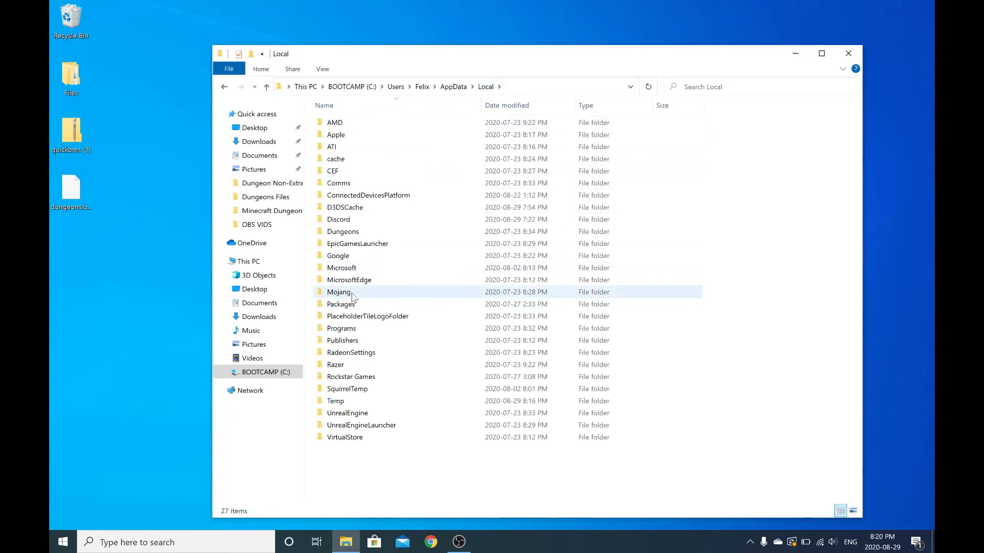
pyautogui.doubleClick(353, 296)
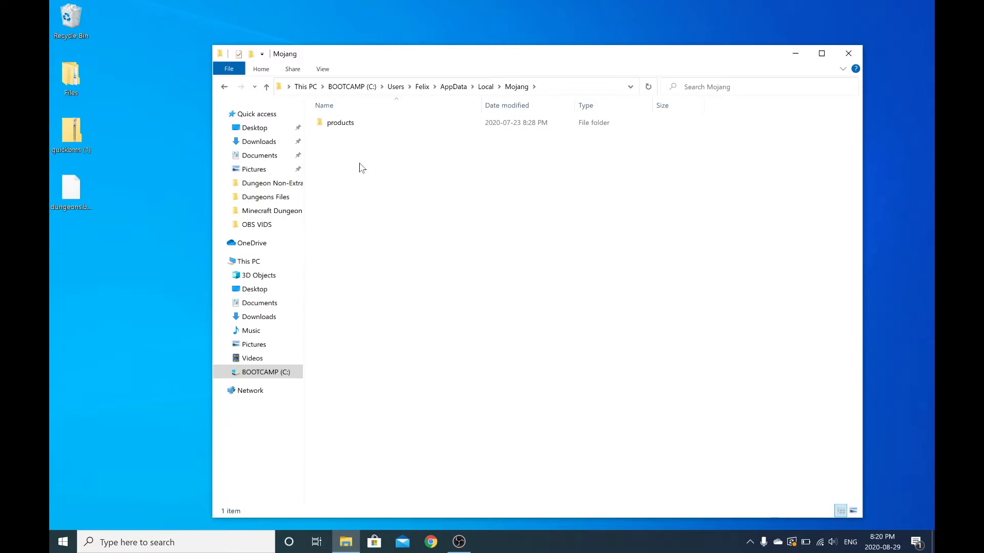
pyautogui.doubleClick(353, 123)
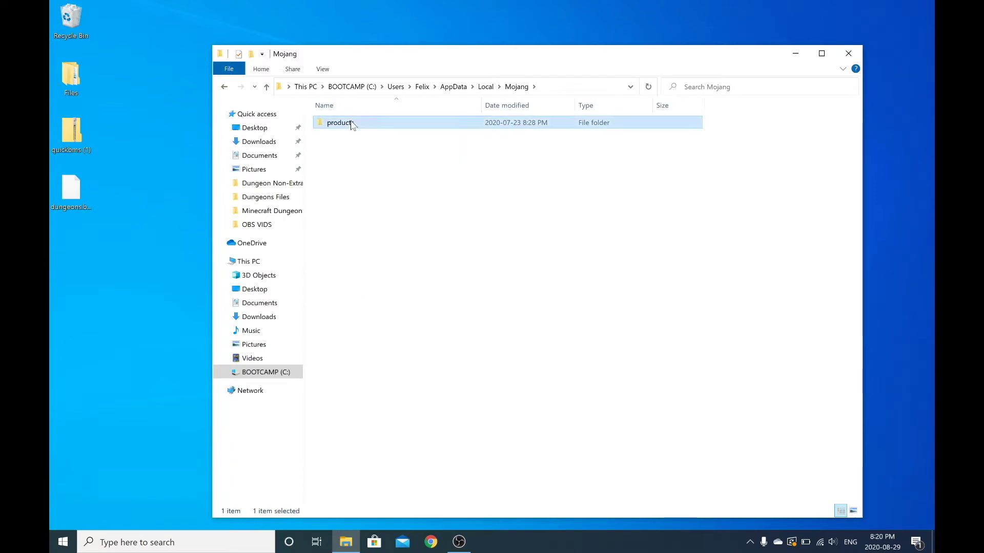
pyautogui.doubleClick(358, 138)
pyautogui.doubleClick(354, 125)
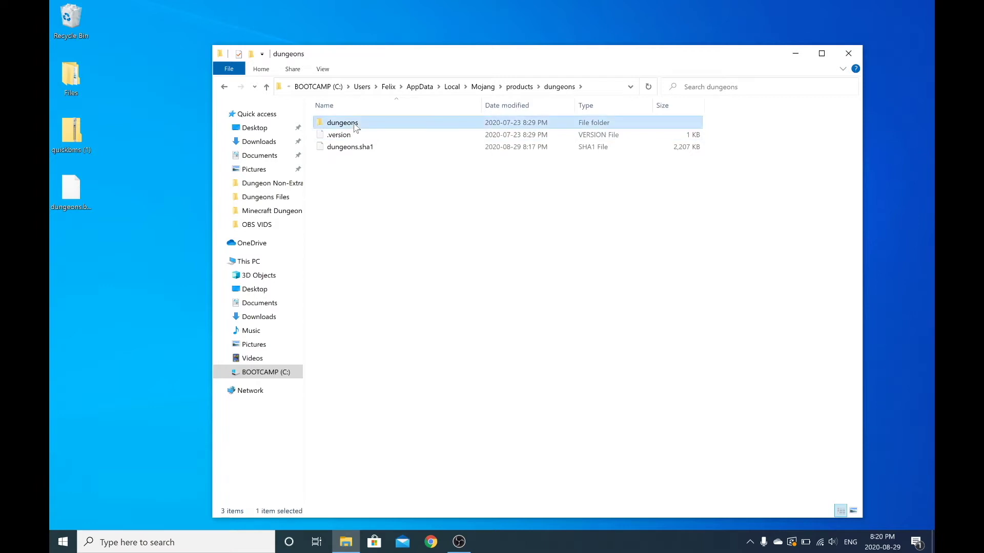
pyautogui.doubleClick(352, 124)
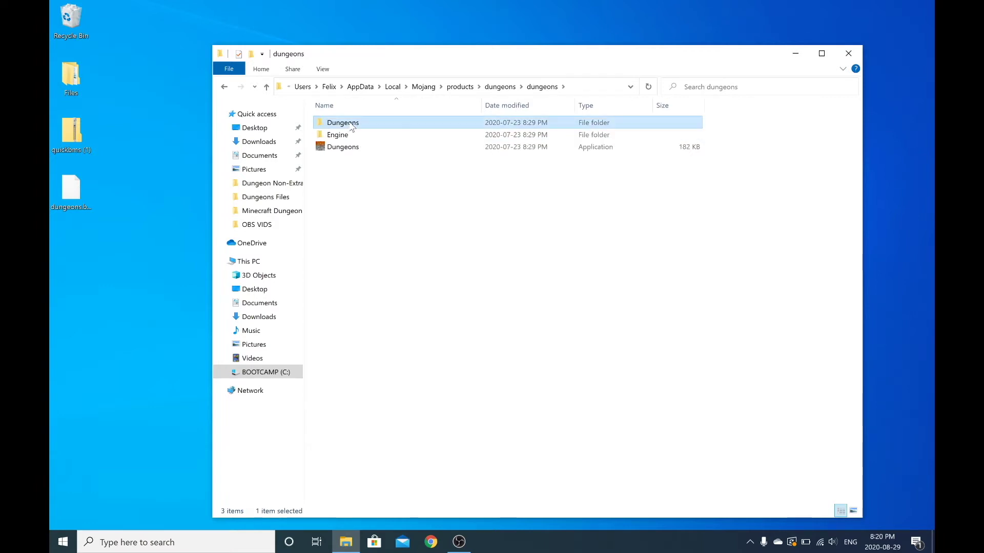
pyautogui.click(352, 135)
pyautogui.doubleClick(351, 135)
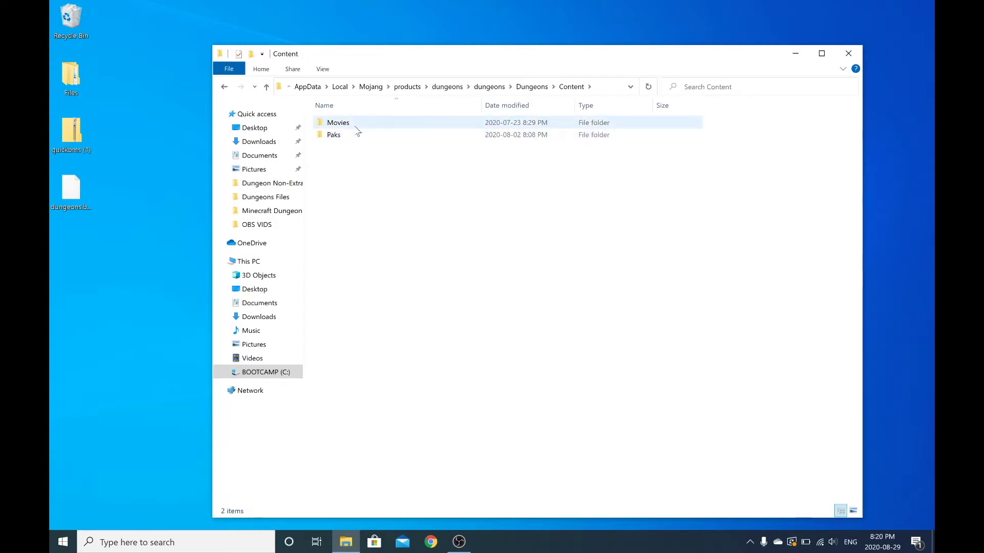
pyautogui.doubleClick(345, 135)
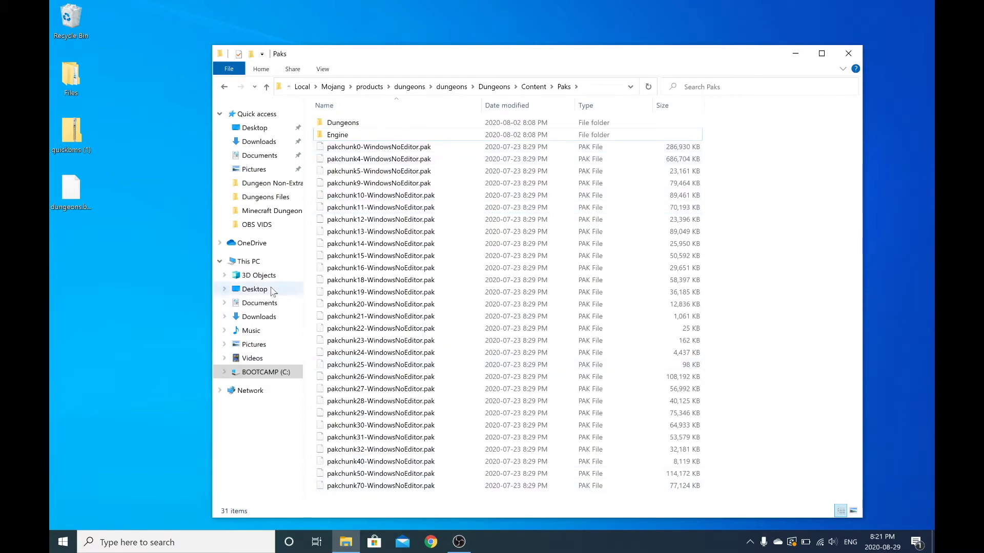
# - Create a new desktop folder named Dungeons Files Pak
pyautogui.rightClick(87, 257)
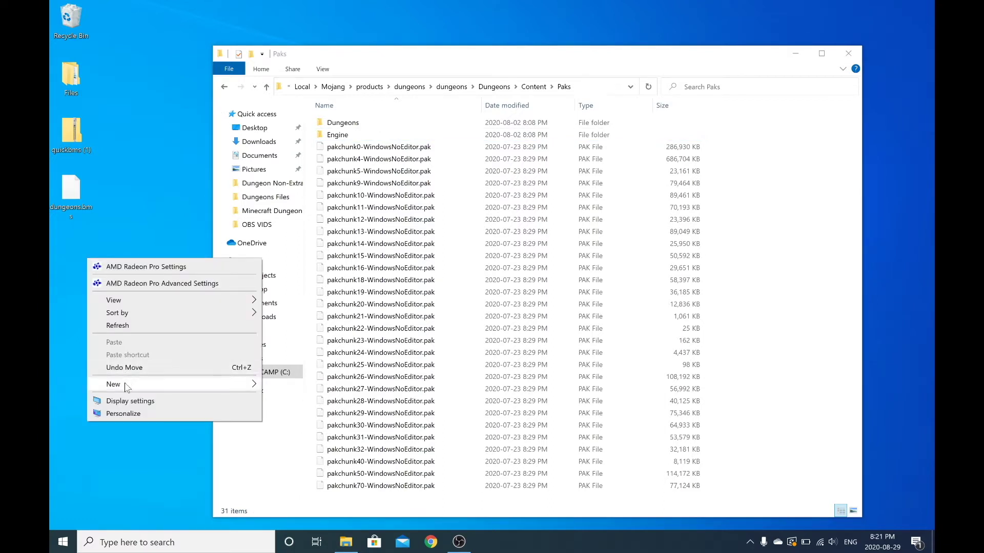
pyautogui.moveTo(127, 385)
pyautogui.click(278, 389)
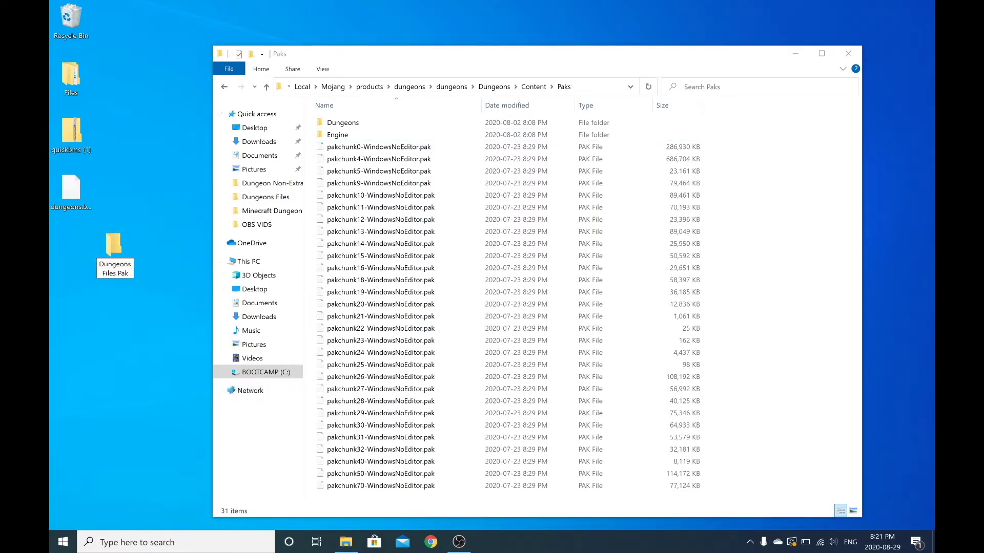
pyautogui.press('Return')
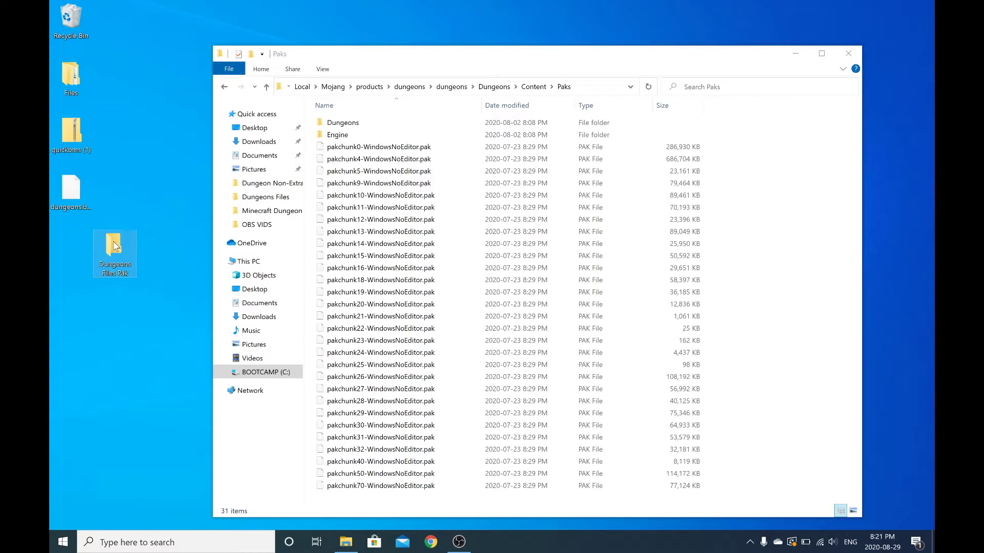
# - Copy the pak files pakchunk0 through pakchunk70 into the Dungeons Files Pak folder
pyautogui.hotkey('alt', 'Tab')
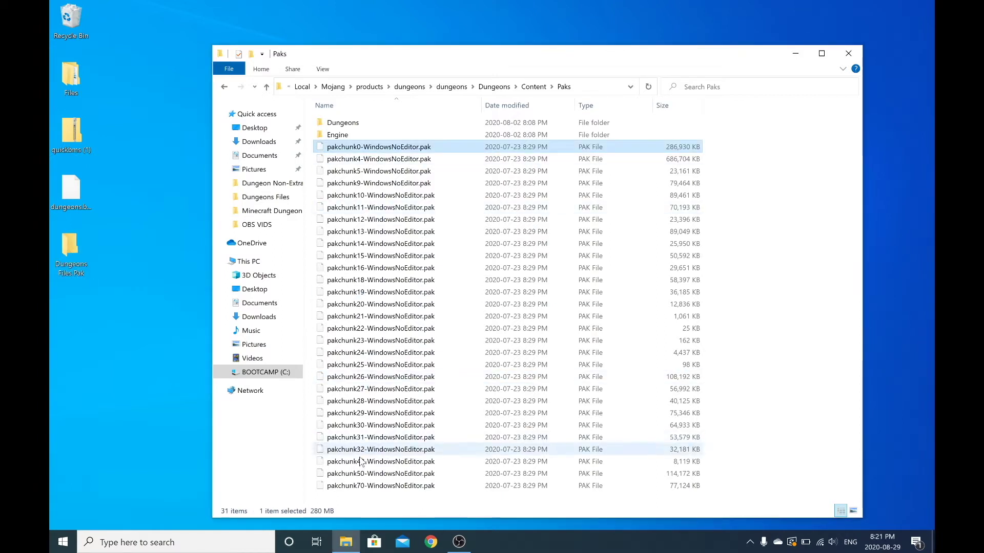
pyautogui.keyDown('shift'); pyautogui.click(360, 487); pyautogui.keyUp('shift')
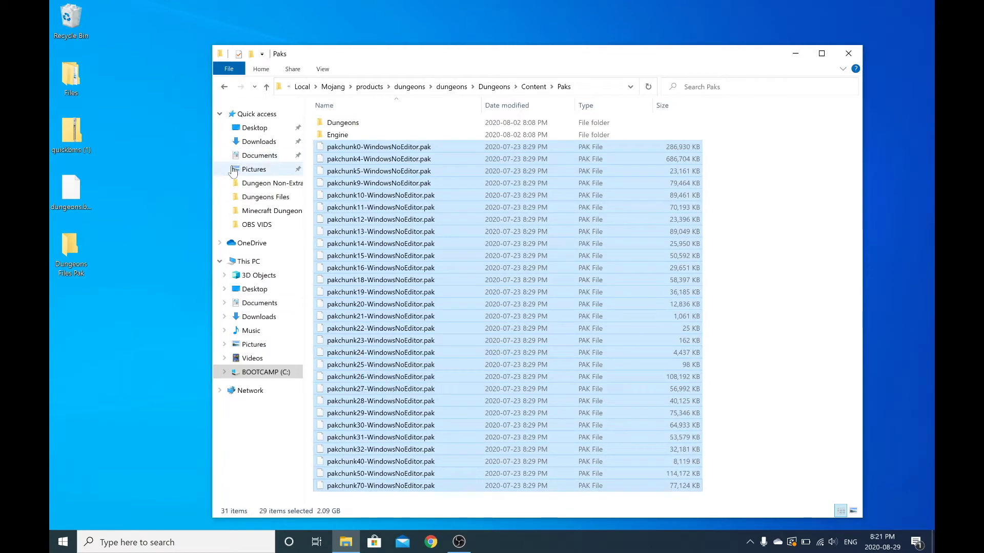
pyautogui.click(72, 252)
pyautogui.doubleClick(72, 252)
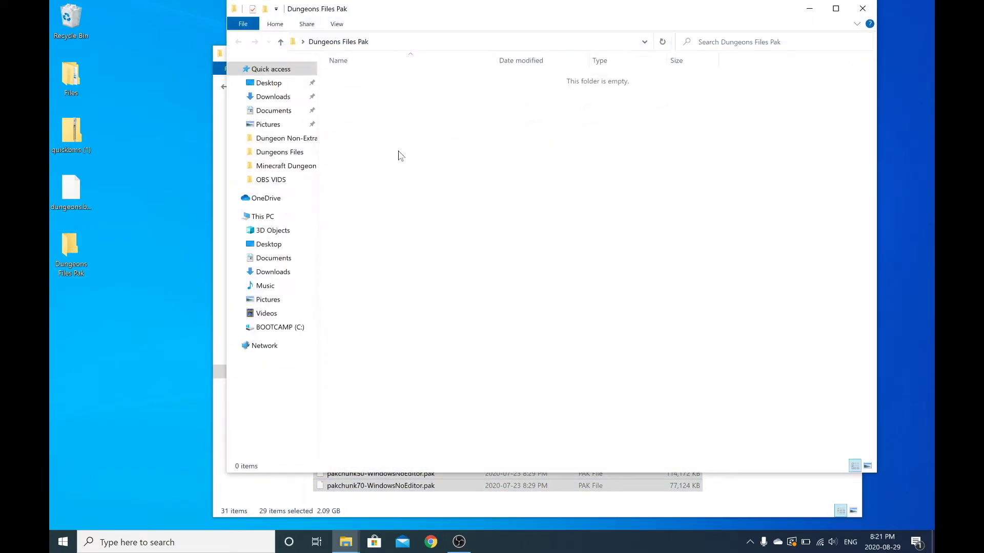
pyautogui.hotkey('ctrl', 'v')
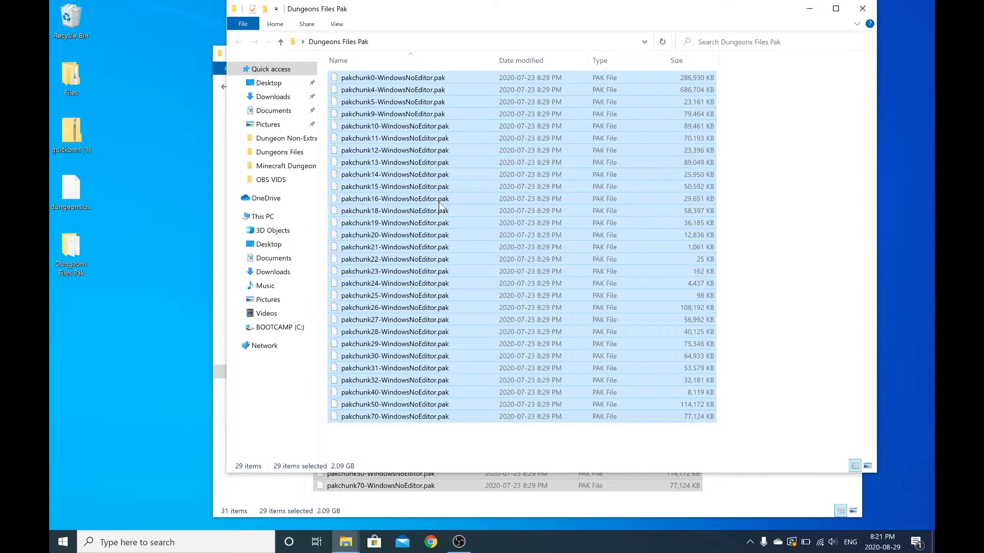
# - Close the Dungeons Files Pak and Paks folder windows
pyautogui.click(761, 178)
pyautogui.click(862, 8)
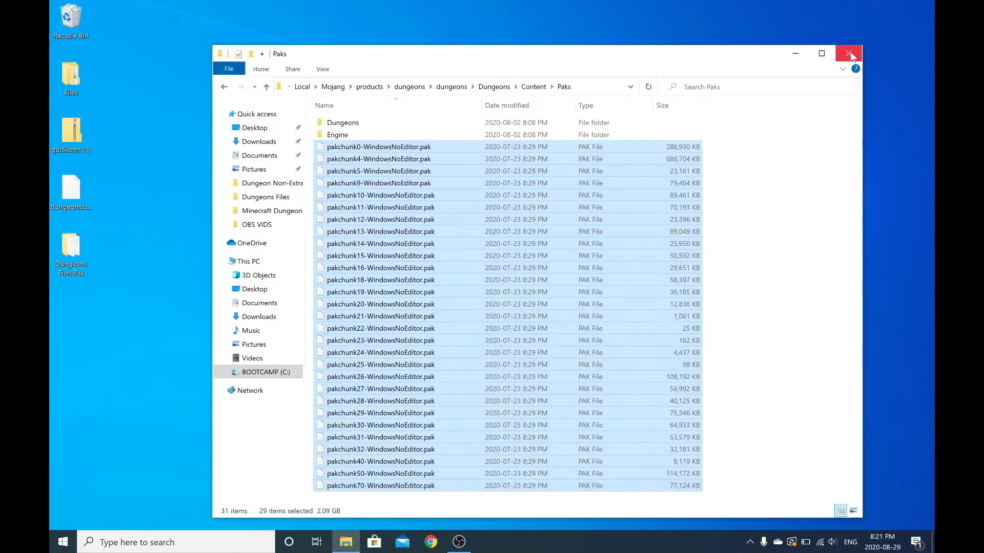
pyautogui.click(850, 53)
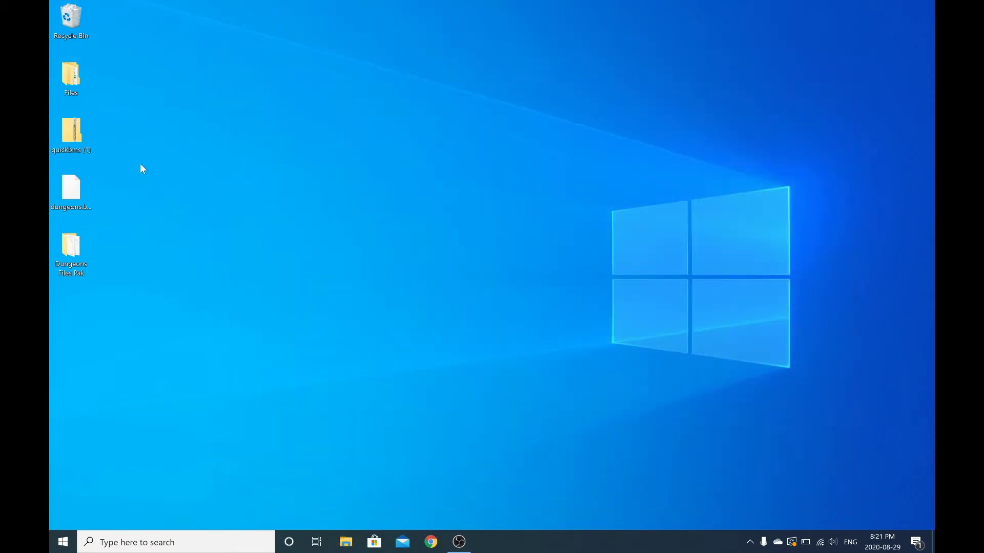
# - Move the quickbms (1), dungeons.bms and Dungeons Files Pak icons to mid-desktop, aligning them
pyautogui.moveTo(139, 112); pyautogui.dragTo(48, 280)
pyautogui.moveTo(81, 133); pyautogui.dragTo(408, 101)
pyautogui.click(454, 102)
pyautogui.moveTo(383, 142); pyautogui.dragTo(362, 150)
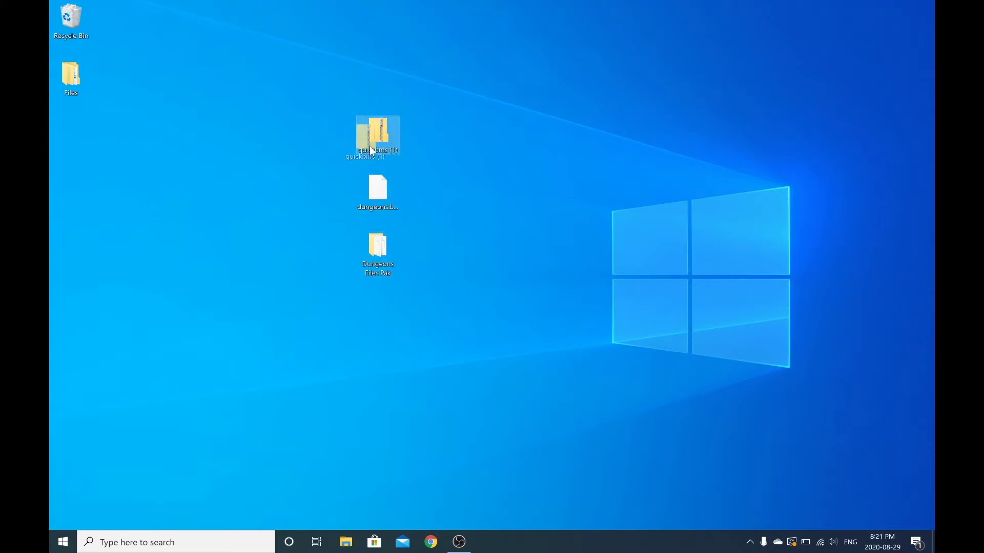
pyautogui.click(375, 204)
pyautogui.moveTo(384, 201); pyautogui.dragTo(376, 196)
# - Reselect the three icons and shift the group further right and down
pyautogui.click(425, 198)
pyautogui.click(381, 253)
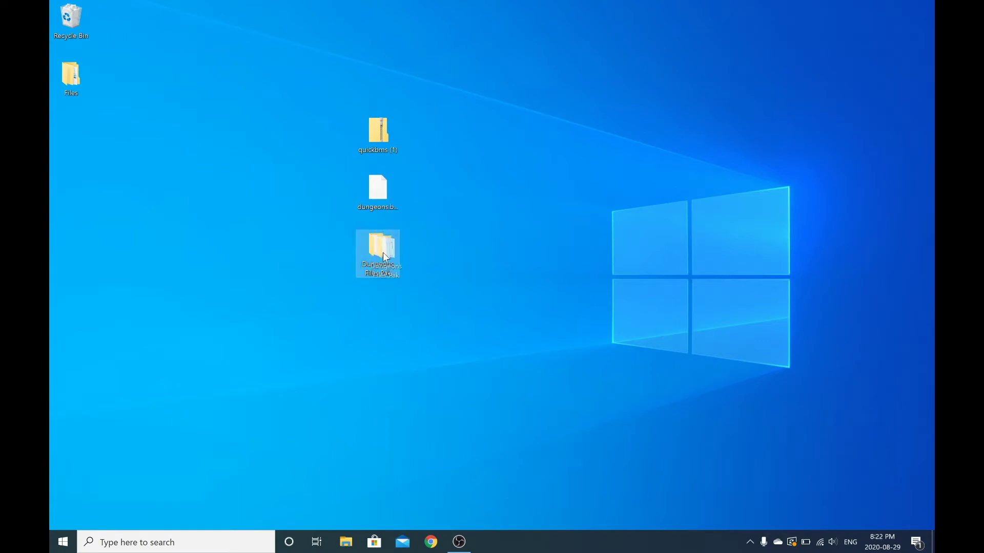
pyautogui.click(431, 266)
pyautogui.moveTo(423, 333); pyautogui.dragTo(350, 266)
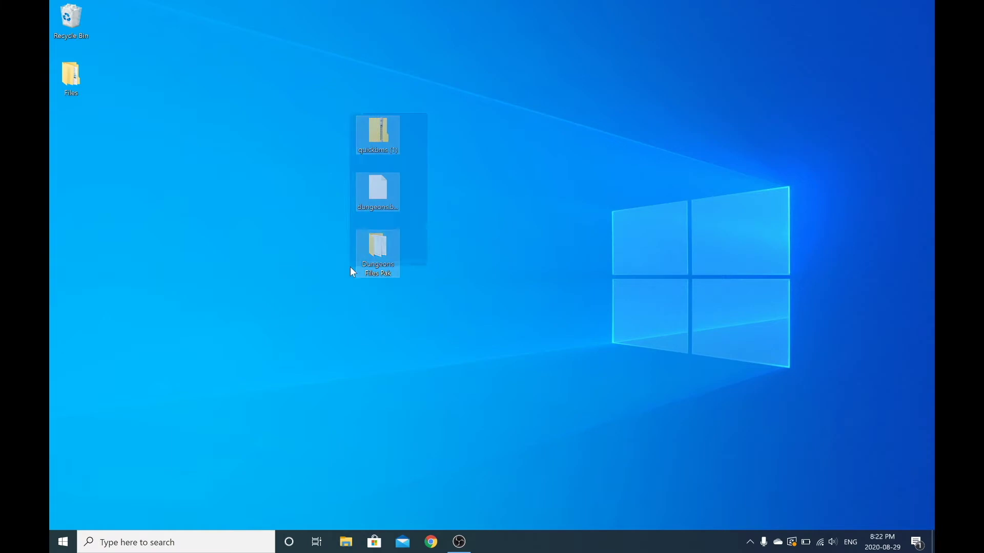
pyautogui.moveTo(379, 123); pyautogui.dragTo(422, 180)
pyautogui.click(536, 170)
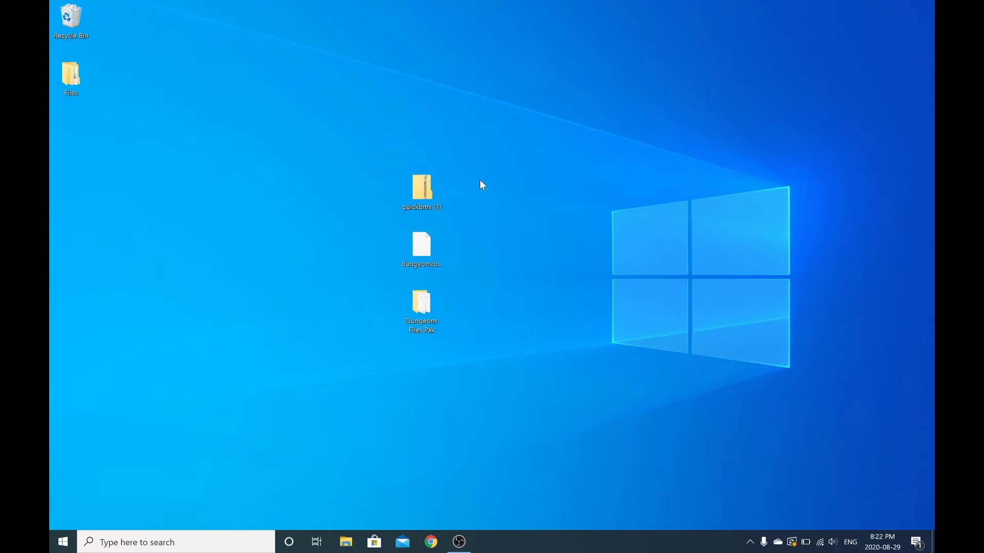
# - Create a new desktop folder named Output
pyautogui.rightClick(562, 163)
pyautogui.moveTo(605, 288)
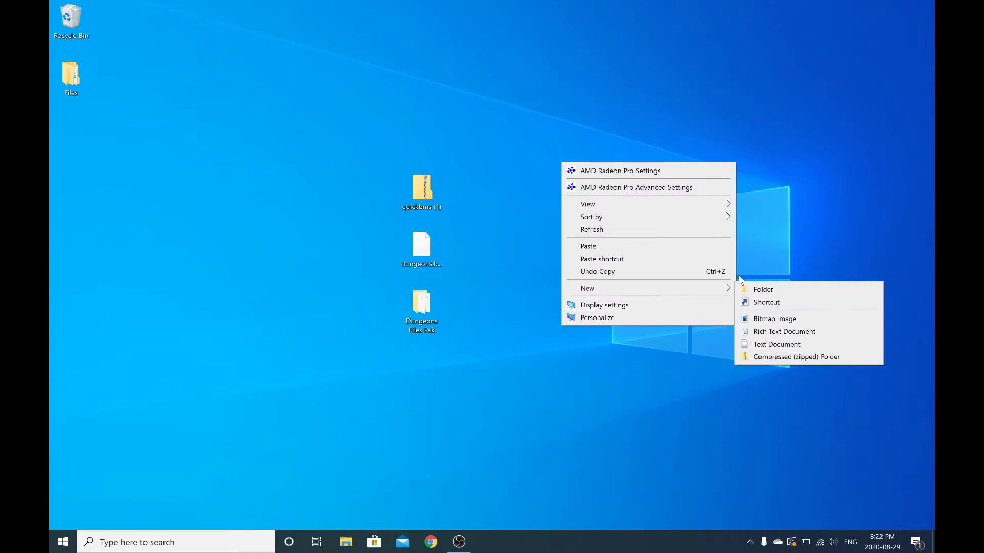
pyautogui.click(744, 290)
pyautogui.write('o')
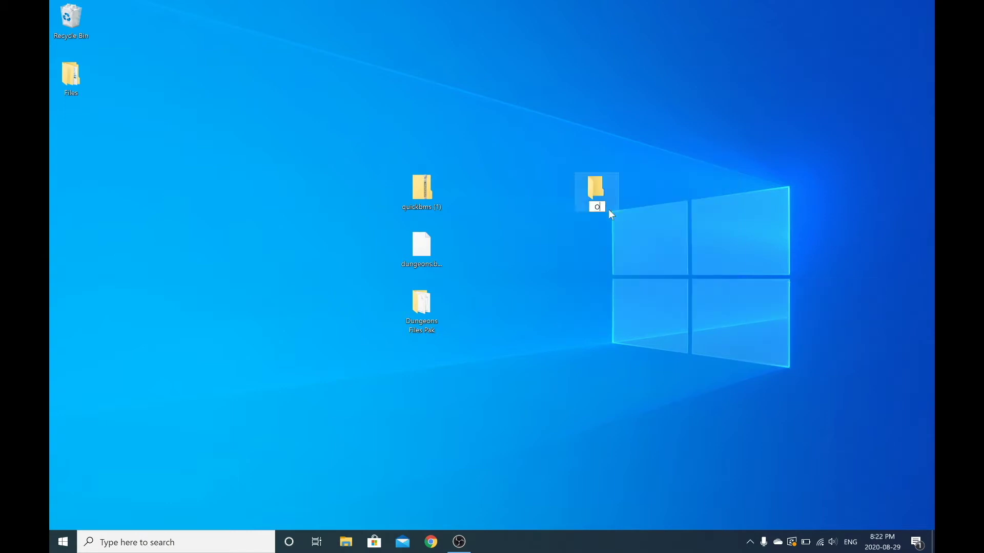
pyautogui.write('utput')
pyautogui.click(631, 211)
# - Position the Output folder beside the group, level with dungeons.bms
pyautogui.click(598, 193)
pyautogui.moveTo(575, 180); pyautogui.dragTo(599, 188)
pyautogui.moveTo(580, 204); pyautogui.dragTo(579, 257)
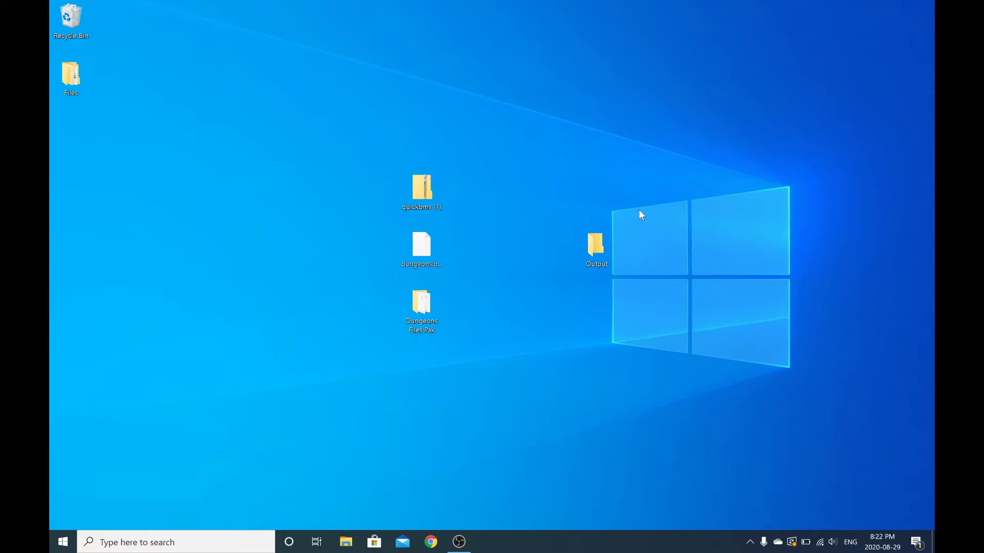
pyautogui.doubleClick(430, 307)
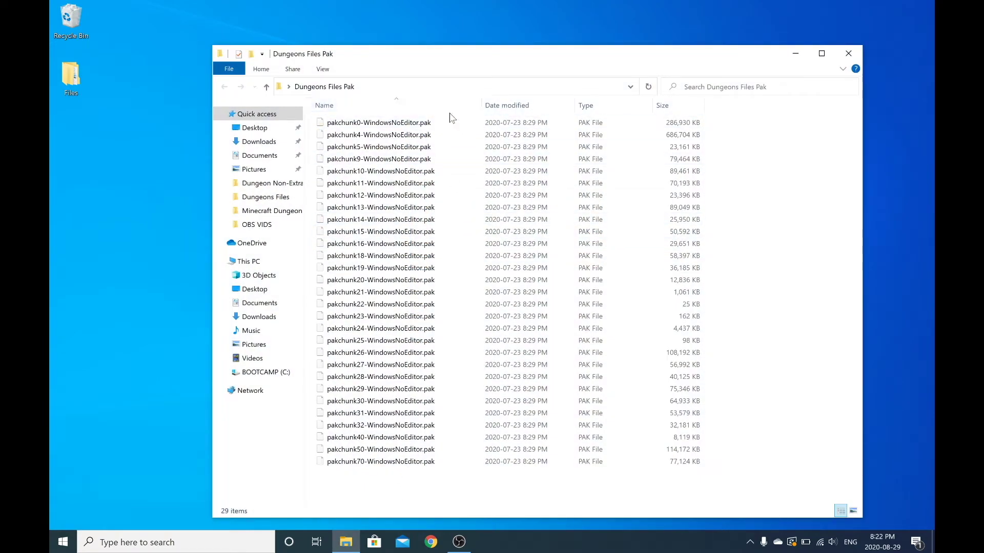
pyautogui.click(848, 53)
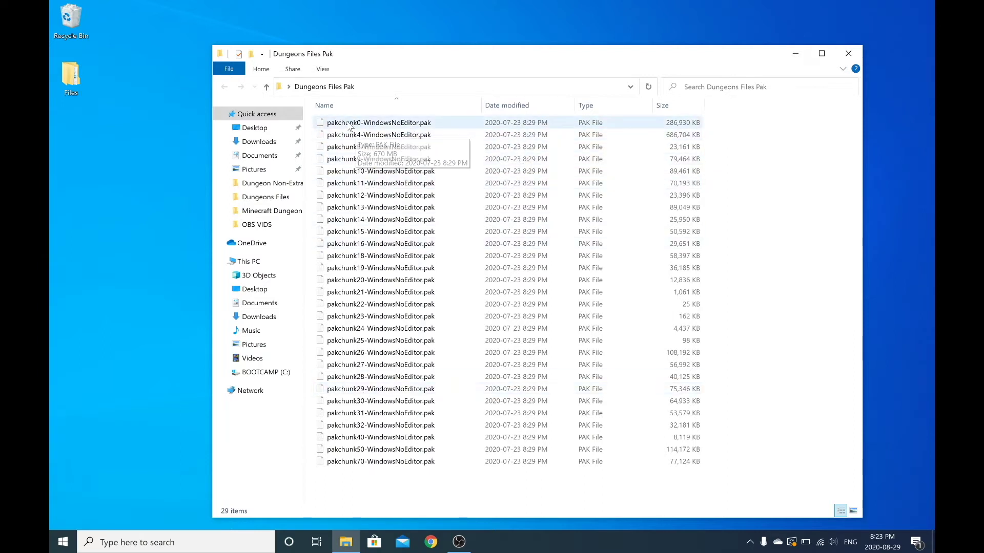
pyautogui.click(349, 135)
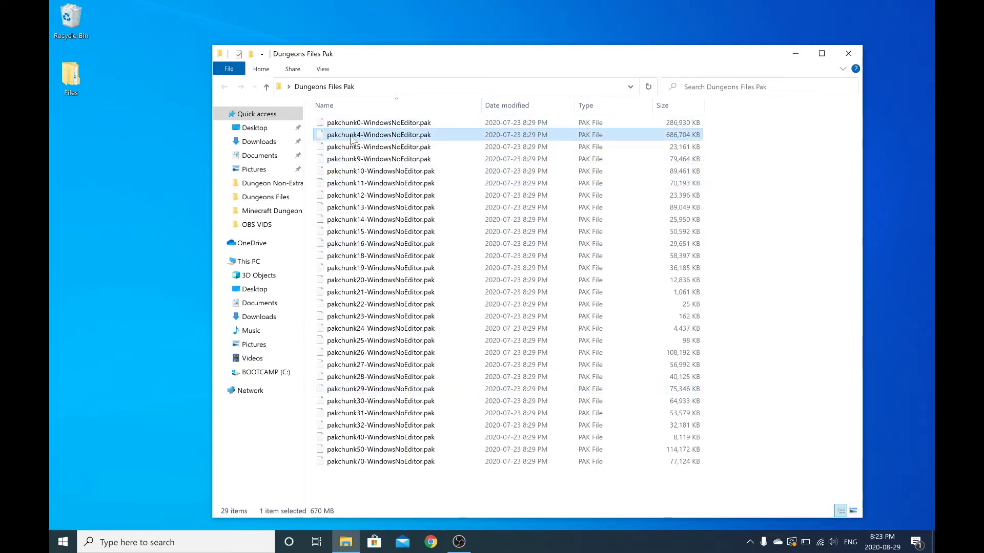
pyautogui.click(352, 149)
pyautogui.click(353, 160)
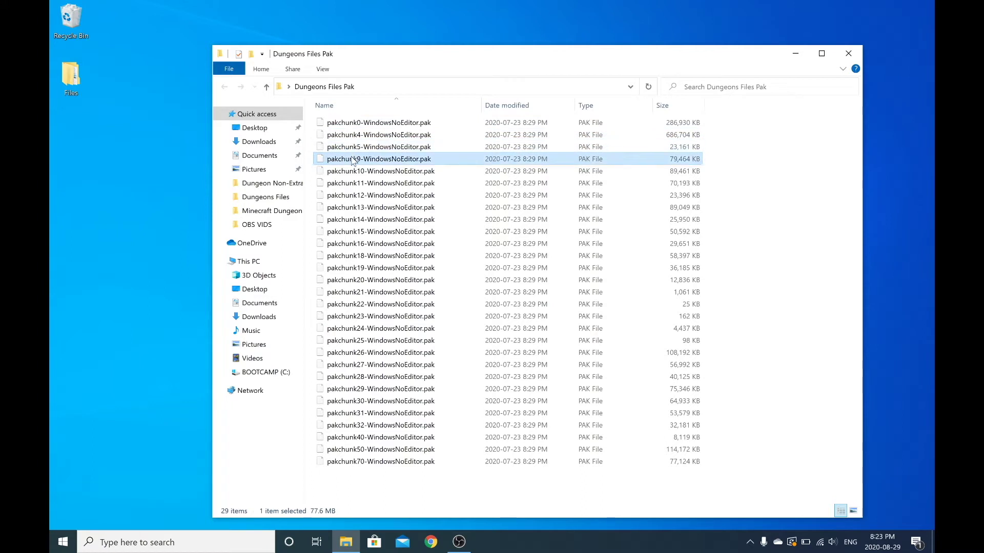
pyautogui.click(353, 175)
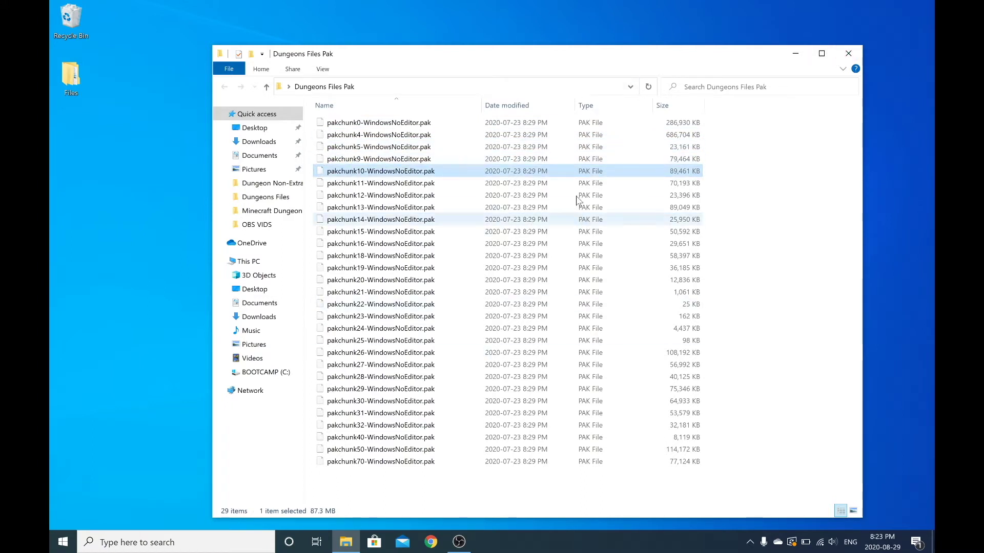
pyautogui.click(849, 54)
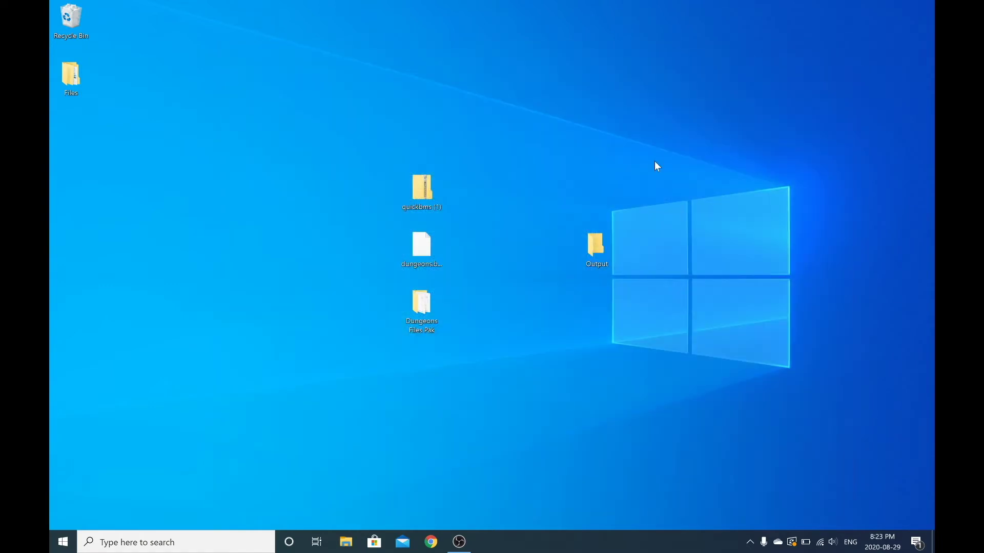